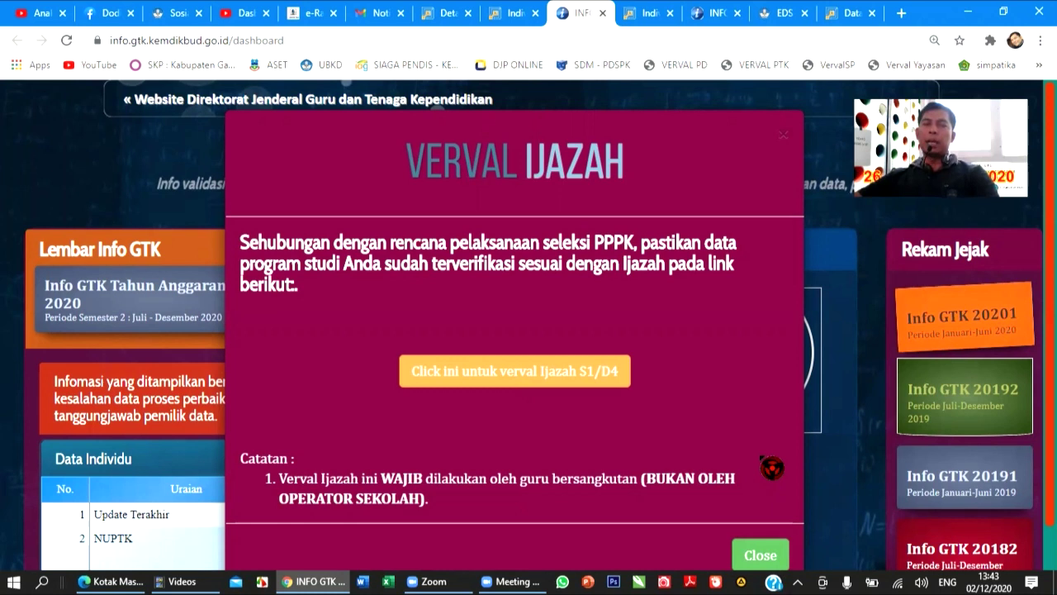
# Dismiss the Verval Ijazah notice and examine the S1 entry under Riwayat Pendidikan Formal on the teacher's Info GTK dashboard.
pyautogui.click(781, 558)
pyautogui.scroll(-2, 763, 463)
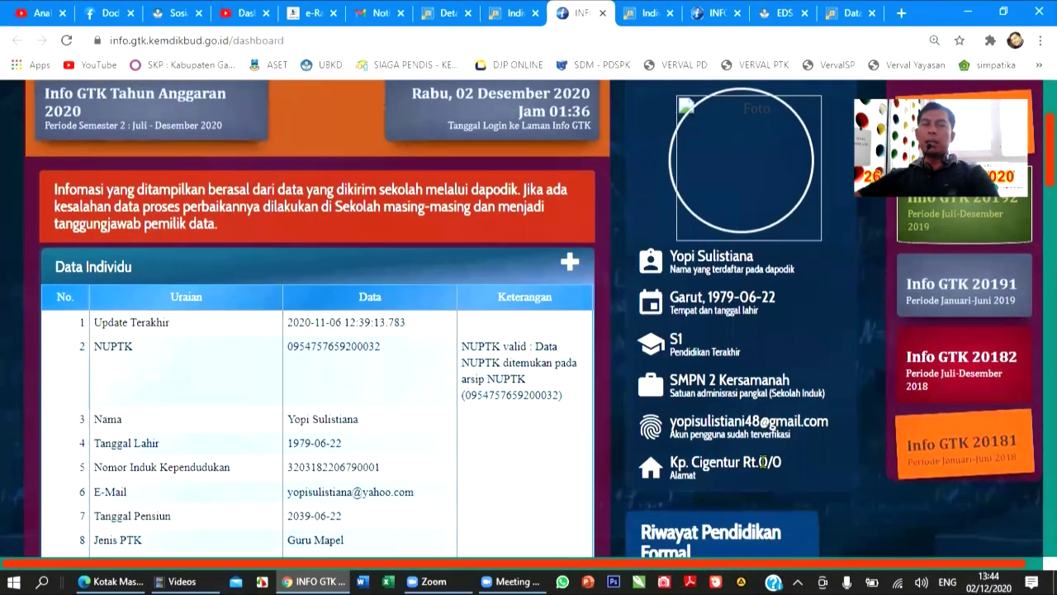
pyautogui.scroll(-1, 763, 463)
pyautogui.scroll(-3, 698, 338)
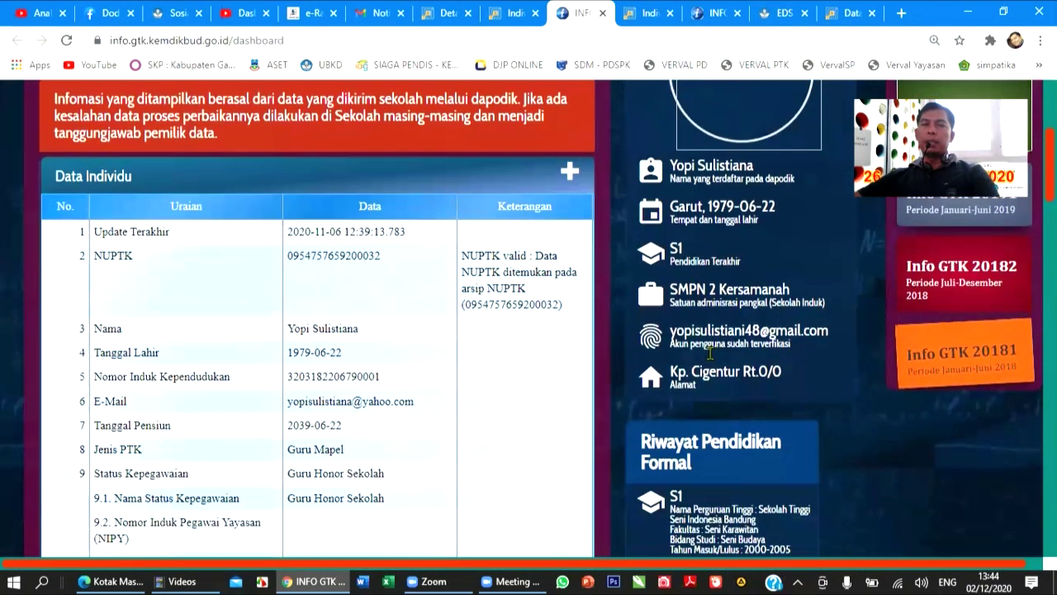
pyautogui.moveTo(671, 336); pyautogui.dragTo(815, 378)
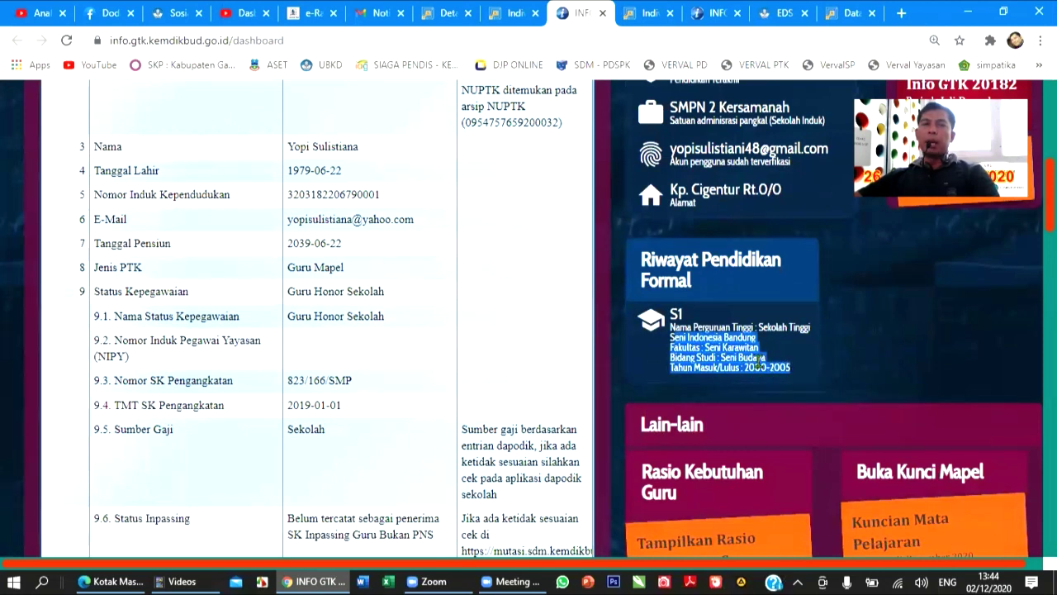
pyautogui.click(725, 346)
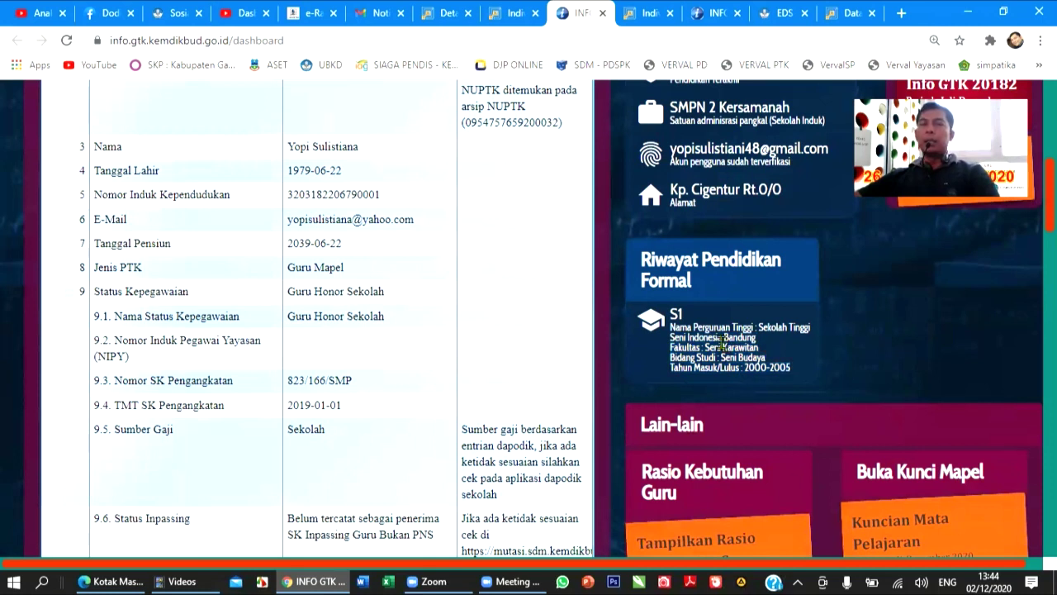
# Log in to ptk.datadik.kemdikbud.go.id through SSO with the saved account e-mail and password, and open the Pendidikan data.
pyautogui.click(847, 17)
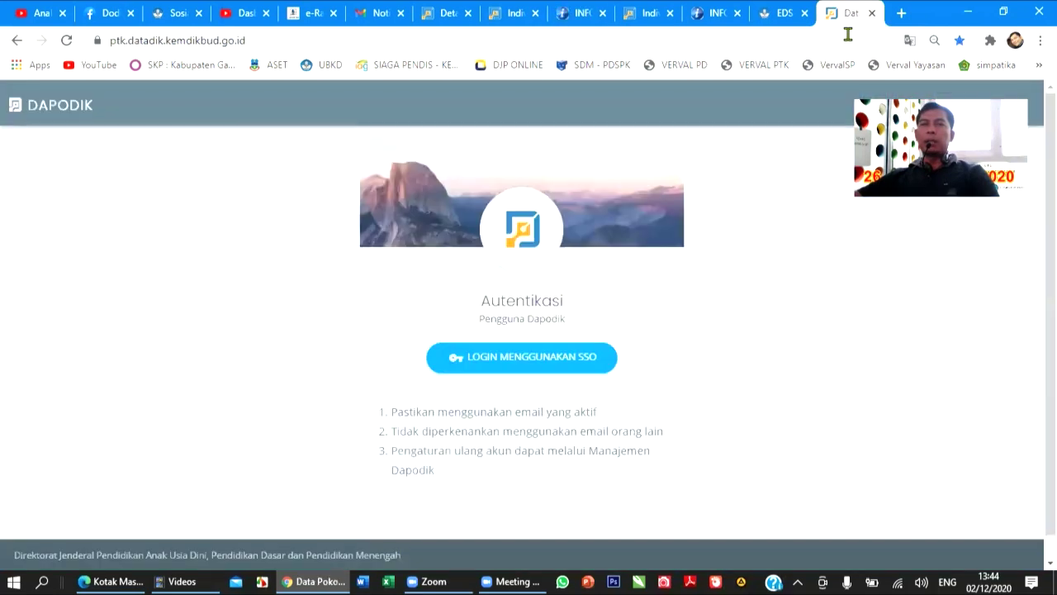
pyautogui.click(285, 37)
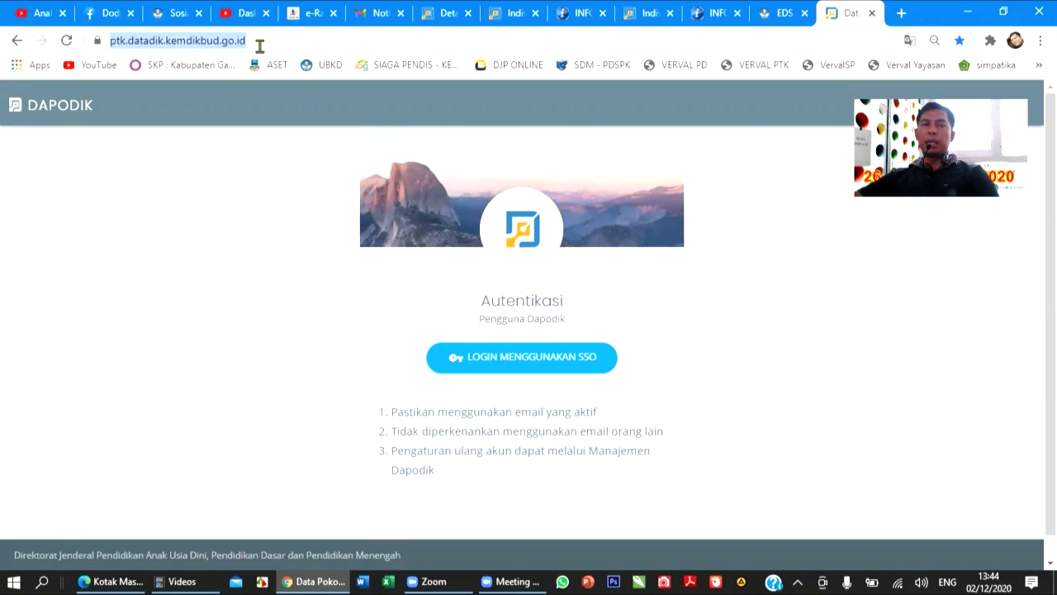
pyautogui.click(512, 371)
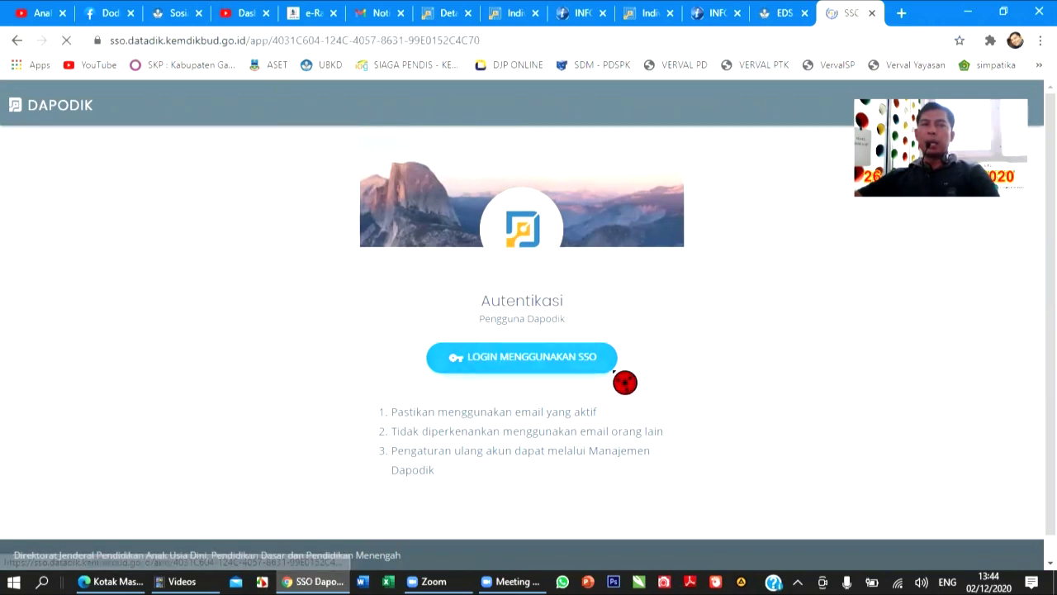
pyautogui.click(610, 329)
pyautogui.write('t')
pyautogui.click(512, 363)
pyautogui.click(453, 413)
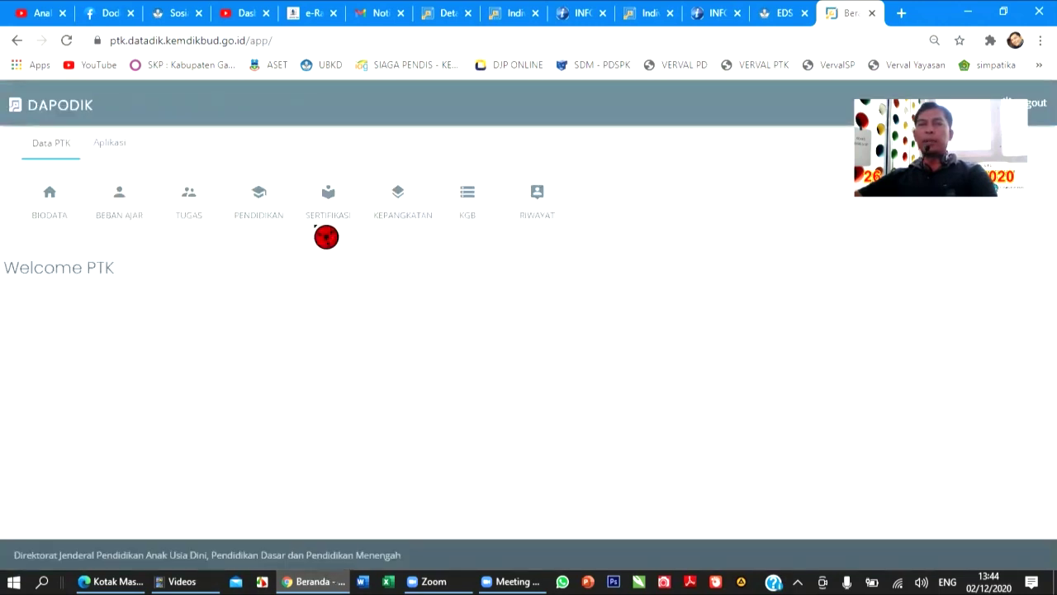
pyautogui.click(283, 225)
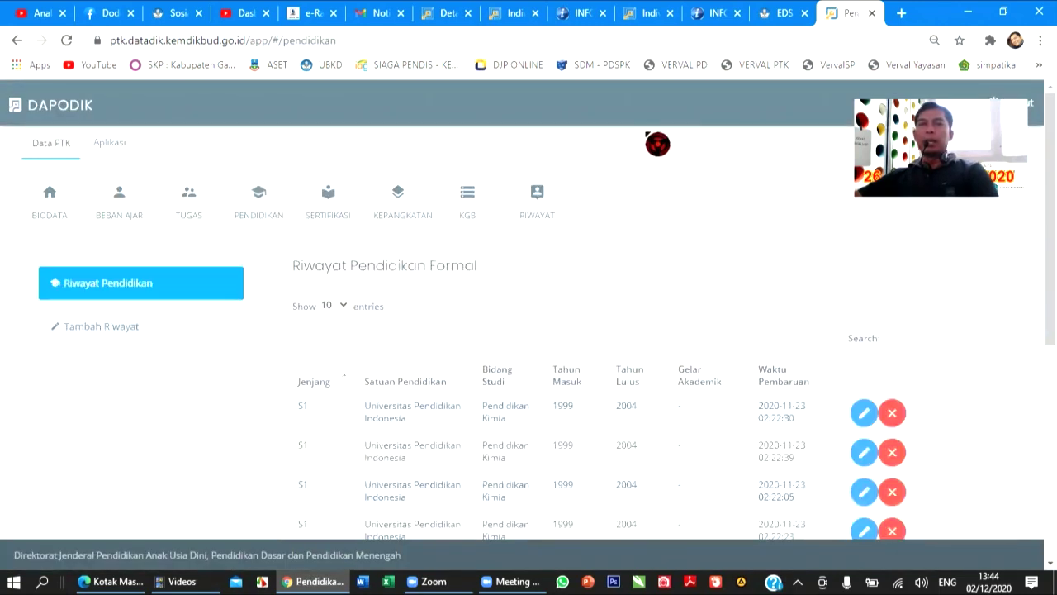
# Go back to the first teacher's Info GTK dashboard, reload it and dismiss the Verval Ijazah notice.
pyautogui.click(514, 14)
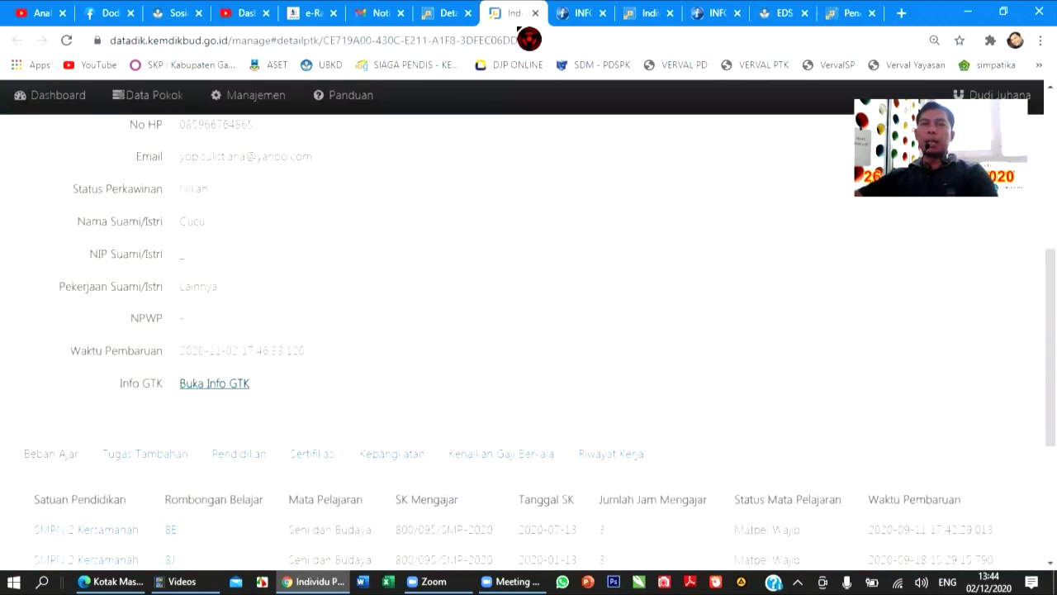
pyautogui.click(572, 13)
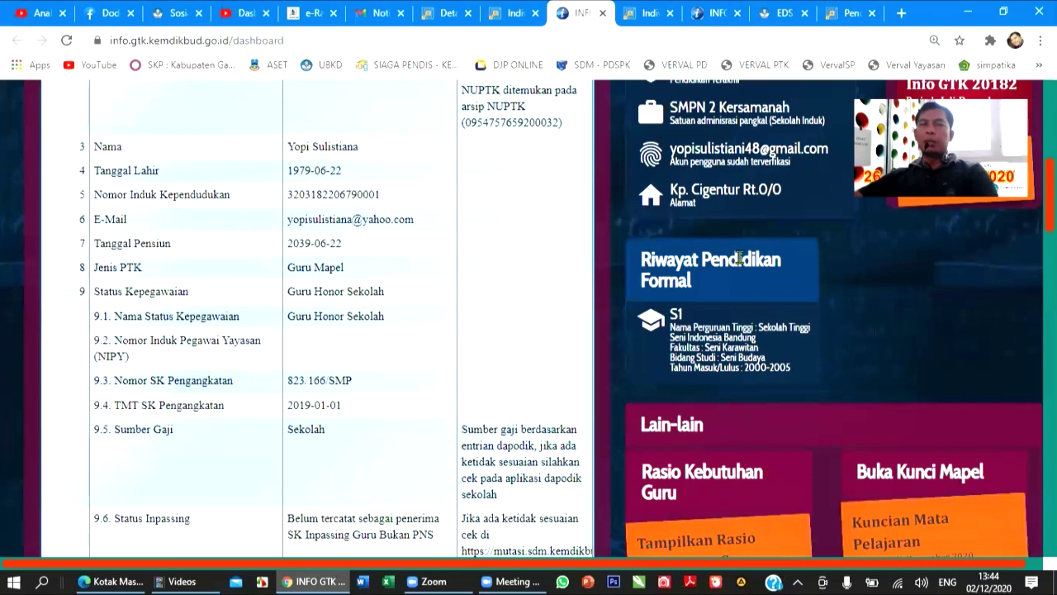
pyautogui.scroll(1, 739, 256)
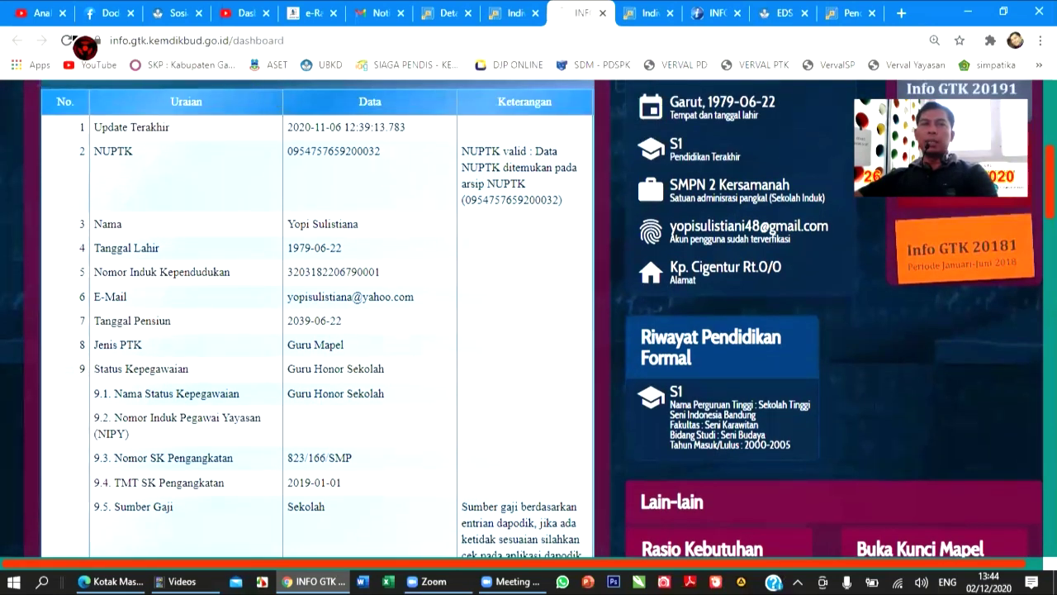
pyautogui.click(67, 40)
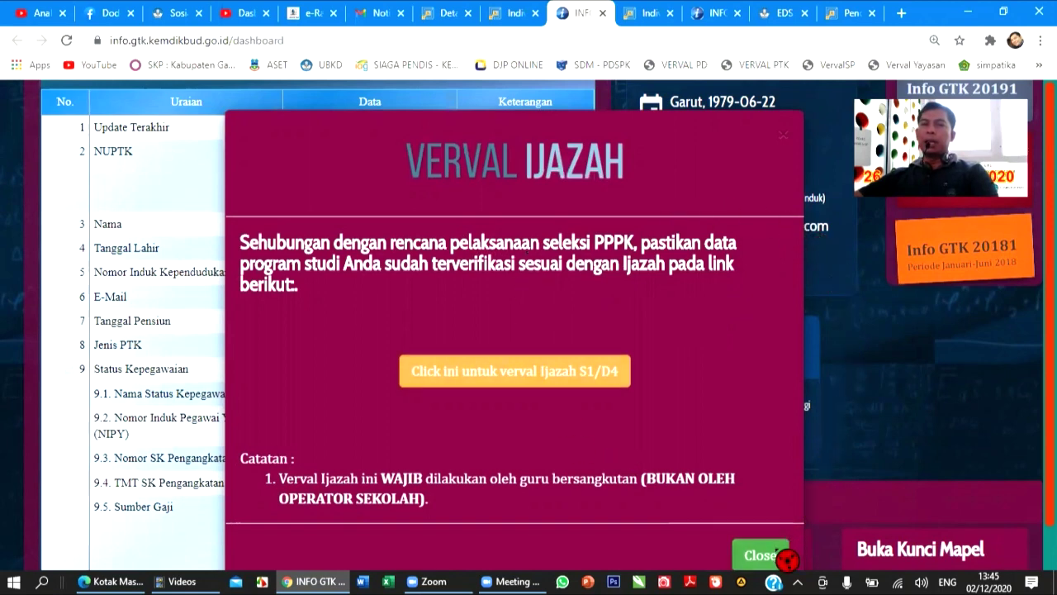
pyautogui.click(786, 558)
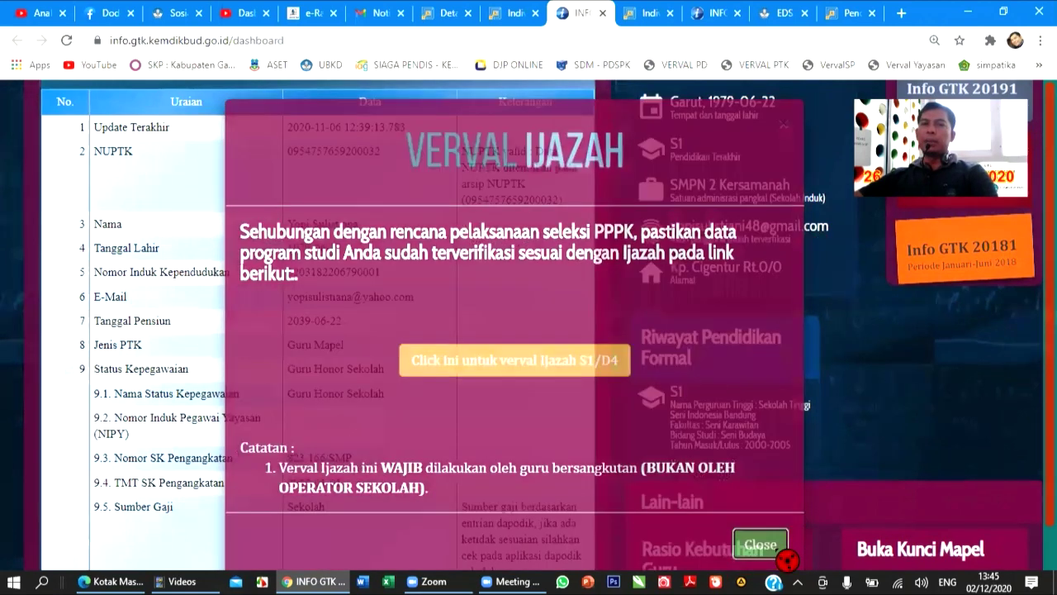
# Log in directly to Info GTK in the other open session with the saved PTK account and password.
pyautogui.click(715, 13)
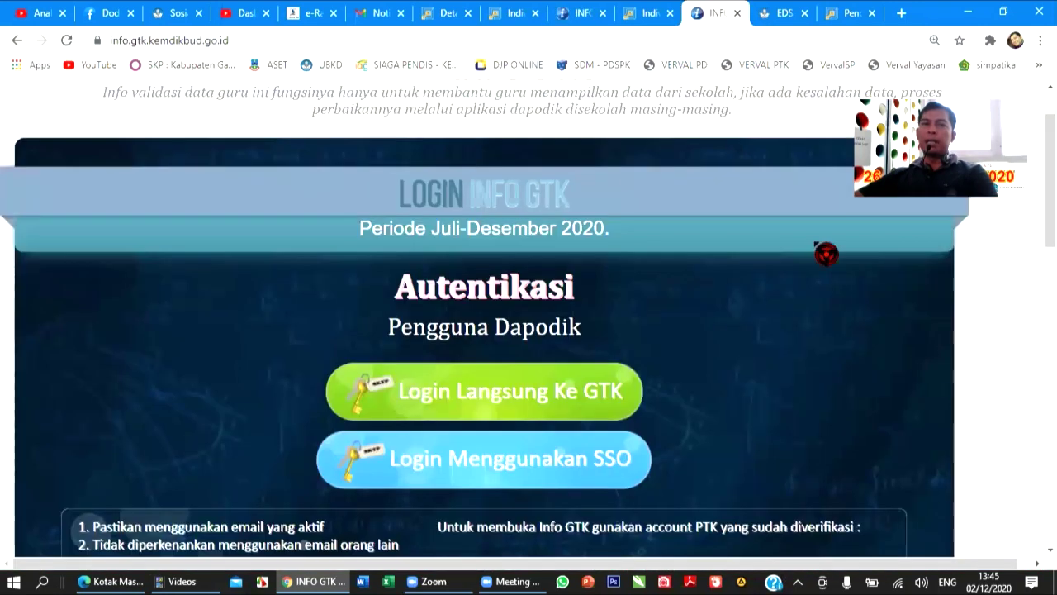
pyautogui.click(632, 380)
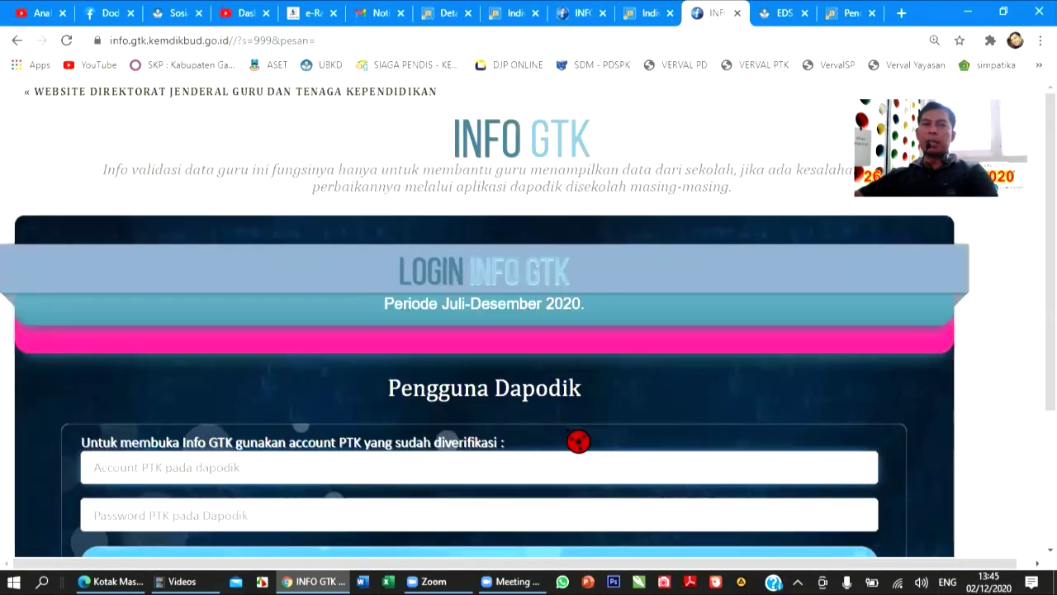
pyautogui.scroll(-2, 579, 441)
pyautogui.click(382, 312)
pyautogui.write('t')
pyautogui.click(306, 363)
pyautogui.click(306, 413)
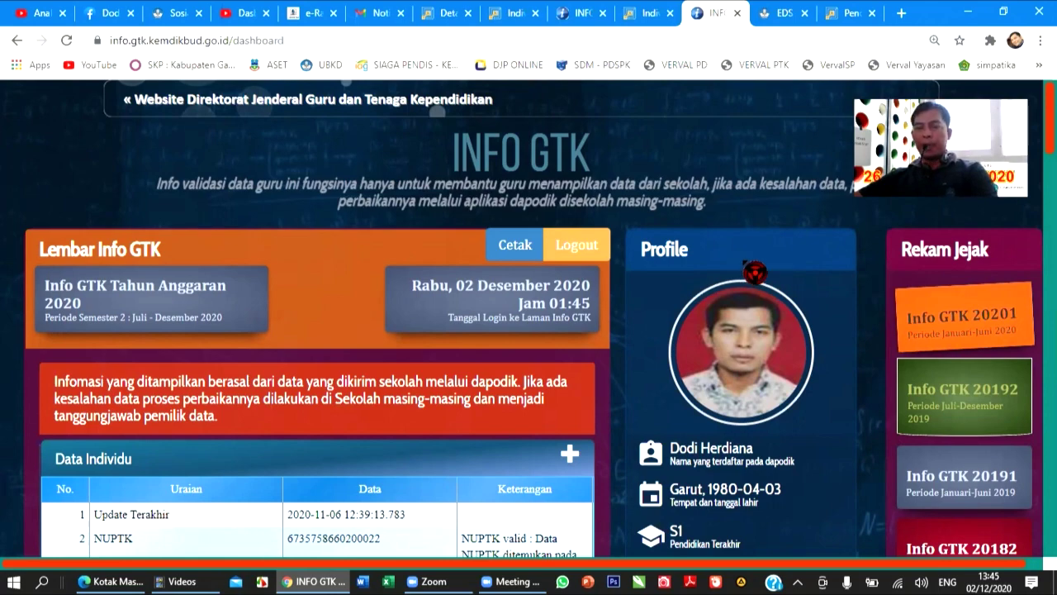
# Open the validation result of the first S1 entry under Riwayat Pendidikan Formal and highlight its Tahun Lulus value.
pyautogui.scroll(-3, 768, 275)
pyautogui.scroll(-4, 770, 273)
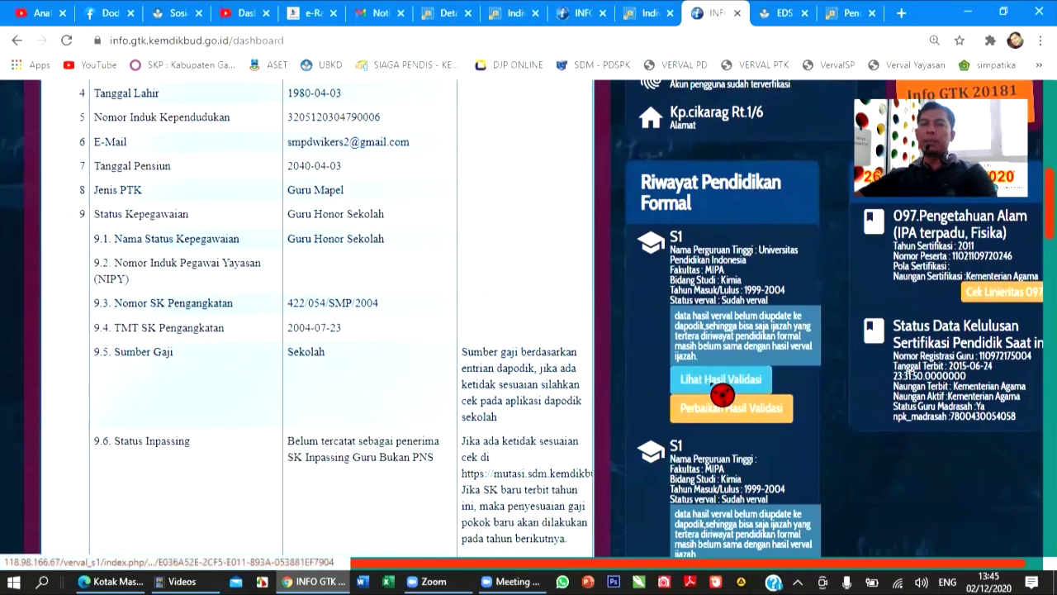
pyautogui.click(745, 392)
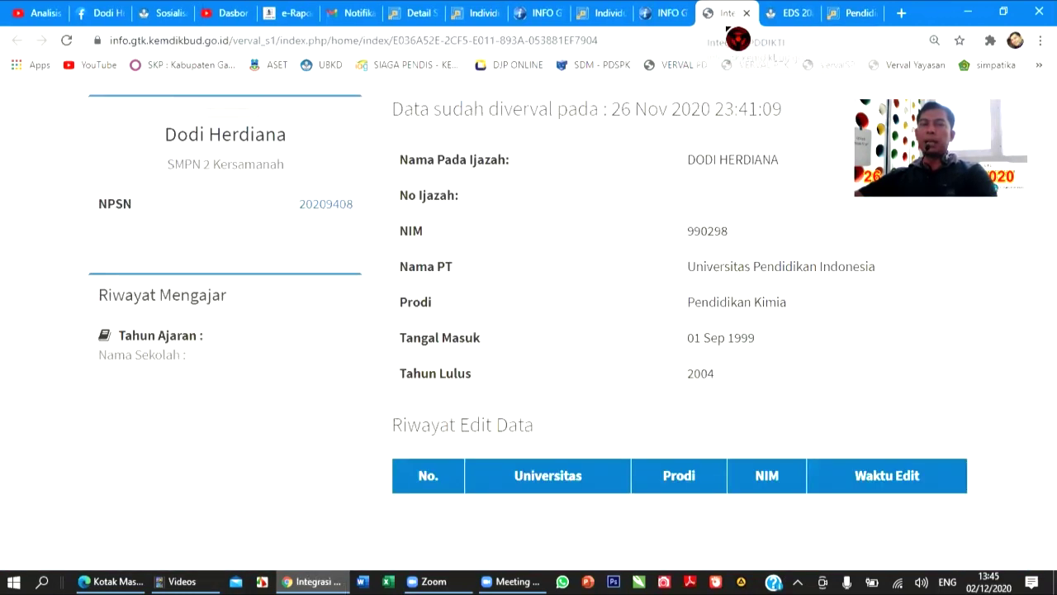
pyautogui.doubleClick(702, 374)
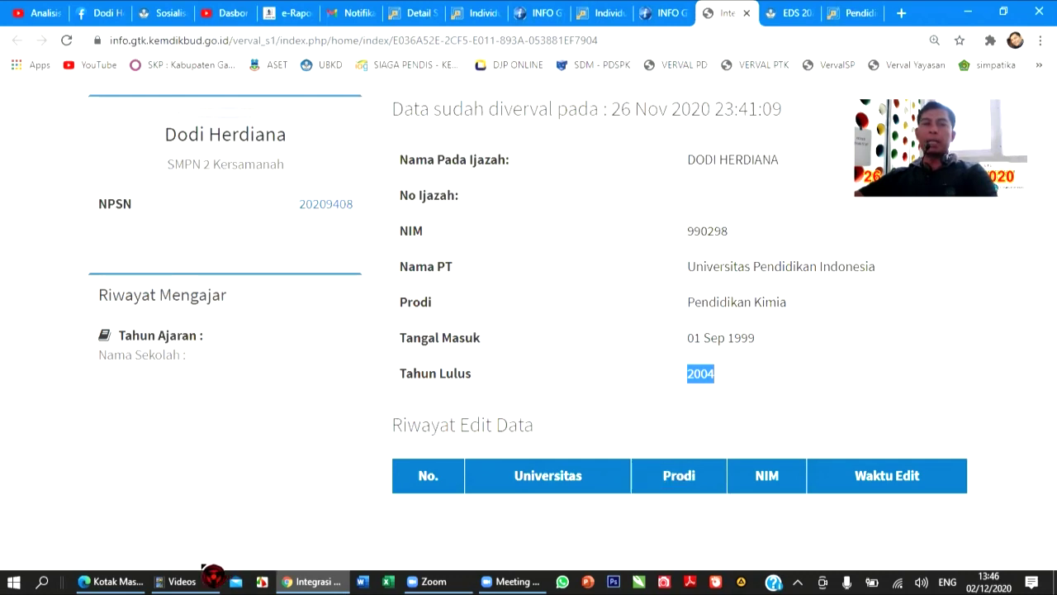
# Play the "kesalahan ijazah" video from the Videos folder, pause it at 1:48 on the earlier verval result, and return to the browser.
pyautogui.moveTo(211, 581)
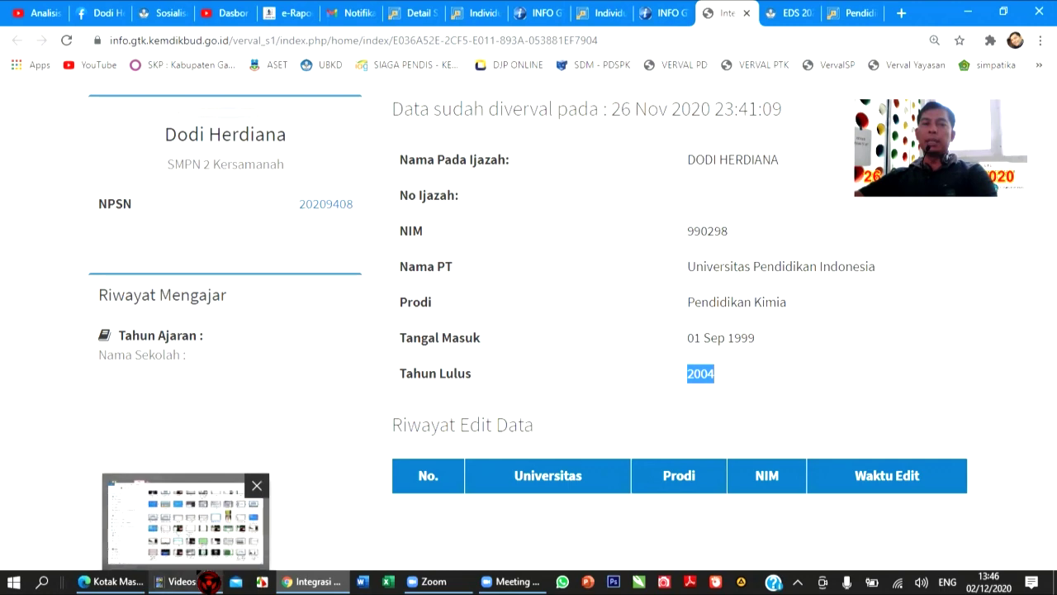
pyautogui.click(211, 582)
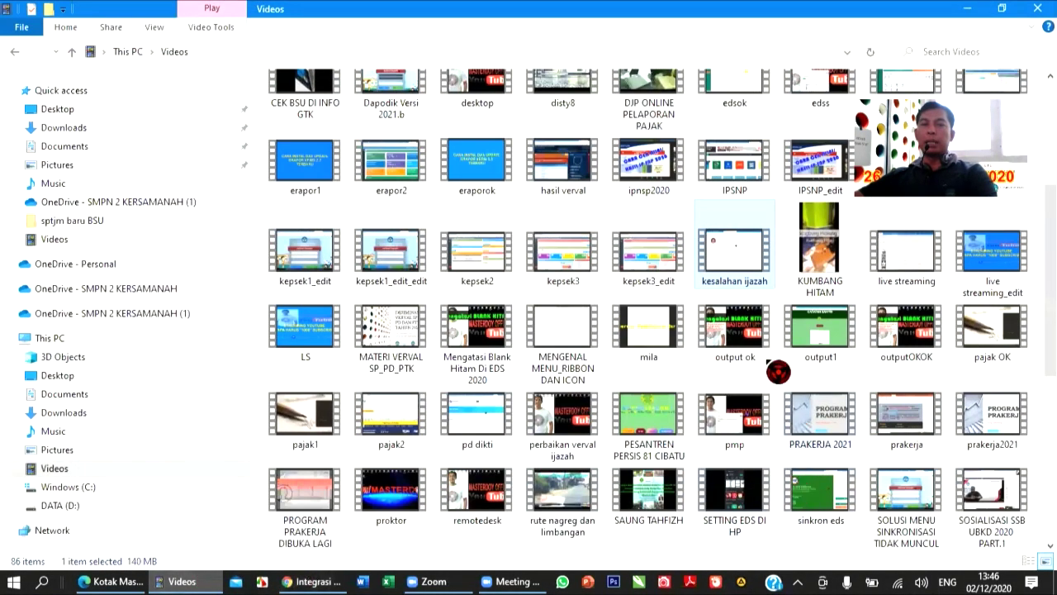
pyautogui.doubleClick(737, 269)
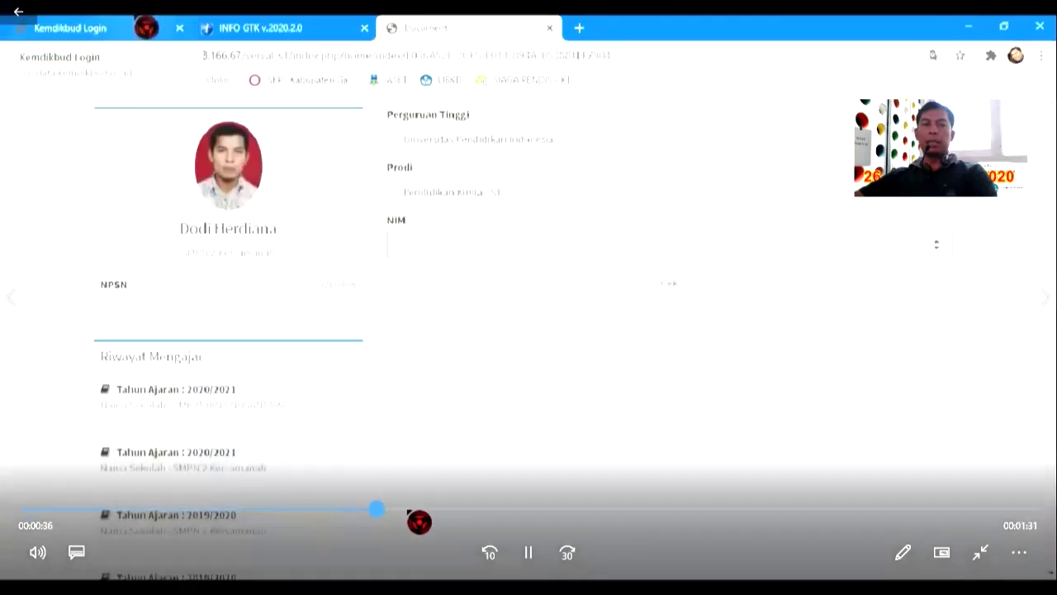
pyautogui.moveTo(409, 511); pyautogui.dragTo(863, 510)
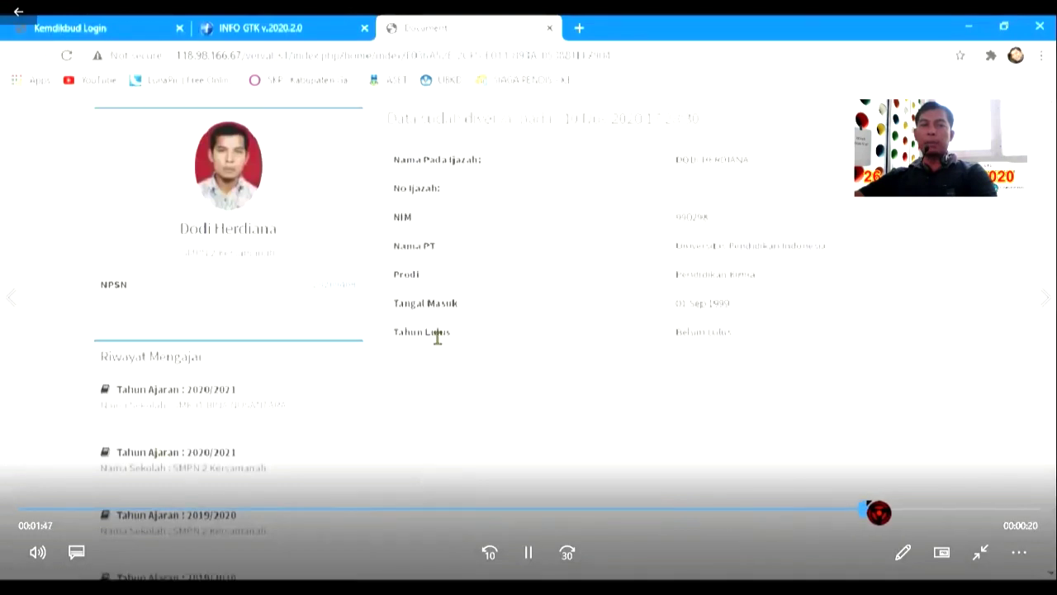
pyautogui.click(536, 550)
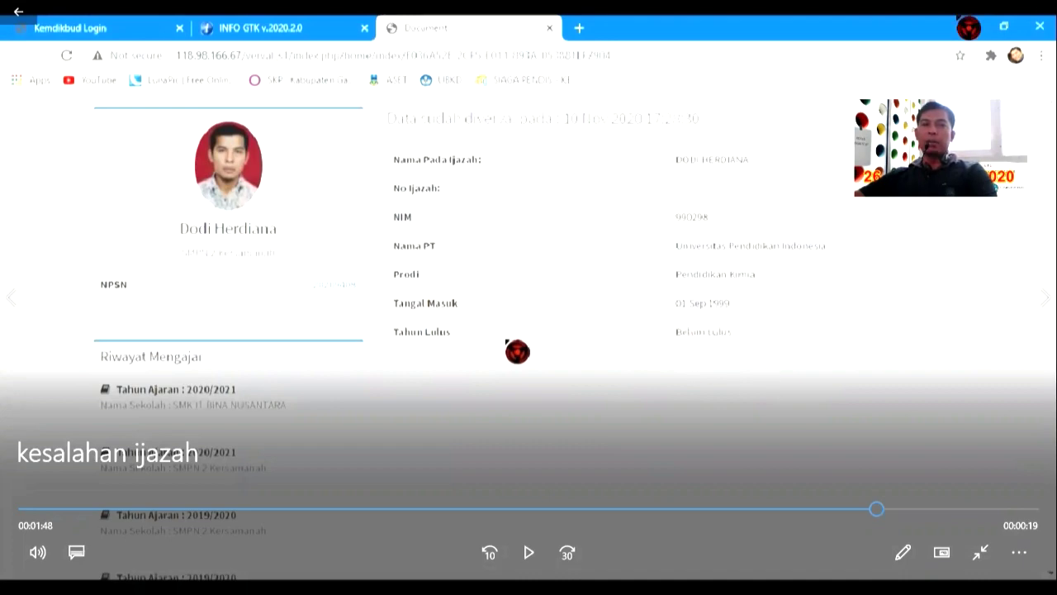
pyautogui.click(970, 6)
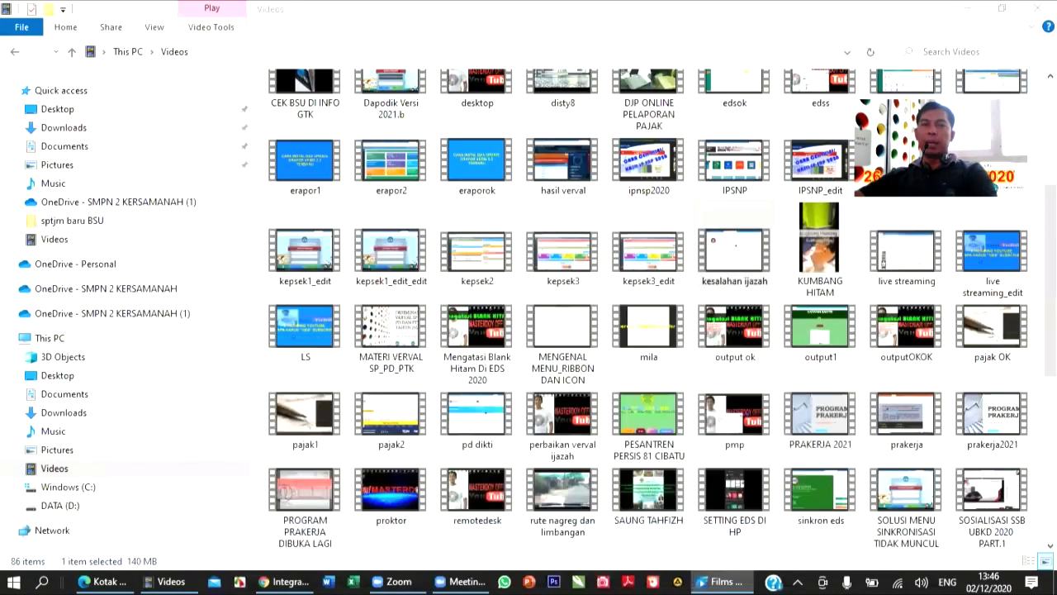
pyautogui.click(969, 7)
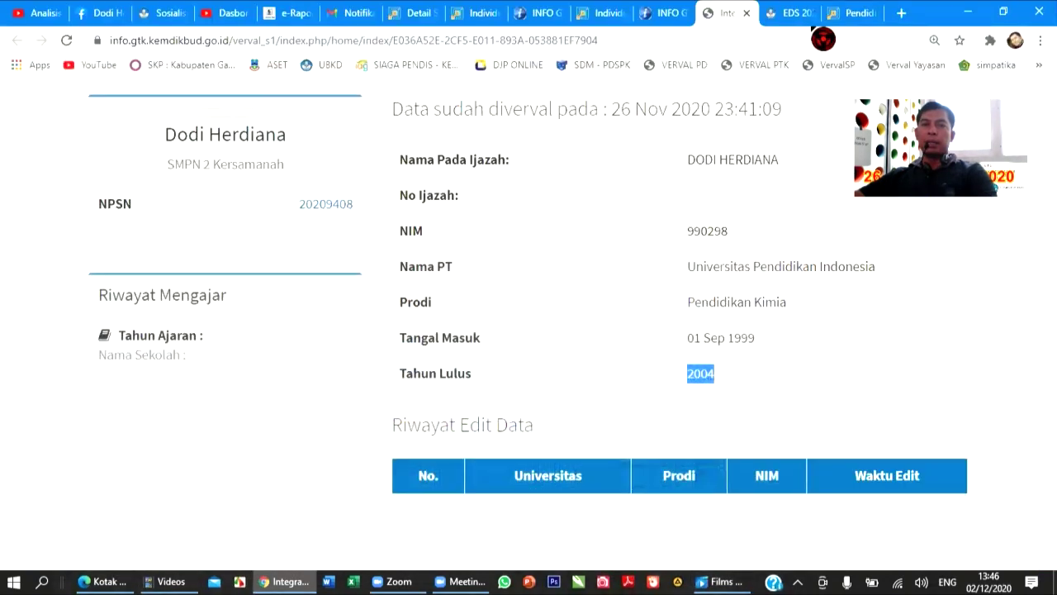
# Compare the graduation year across the Dapodik education history, the Info GTK dashboard and the diploma validation result.
pyautogui.click(856, 13)
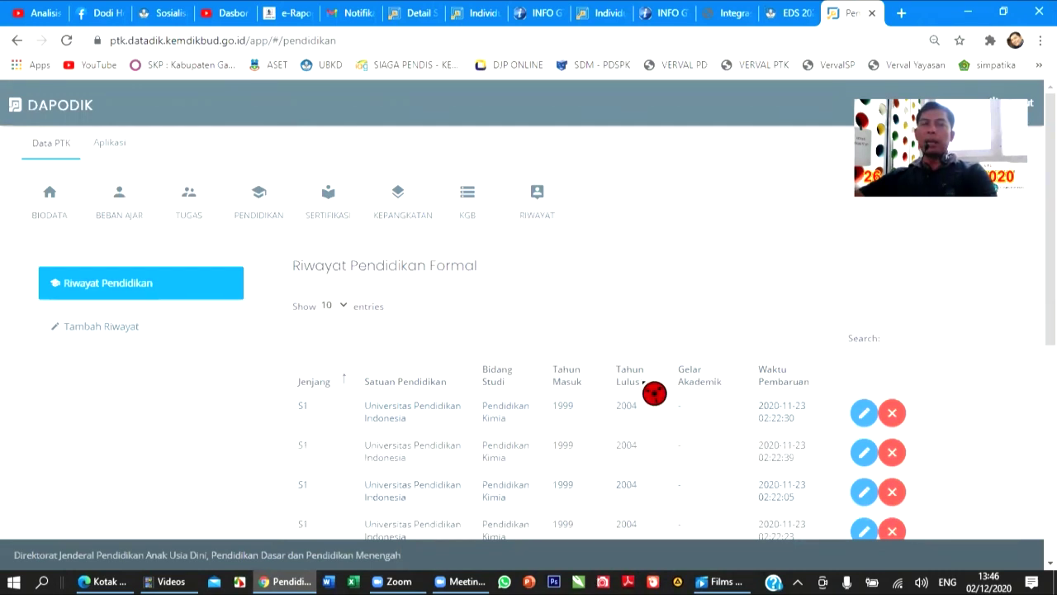
pyautogui.click(656, 14)
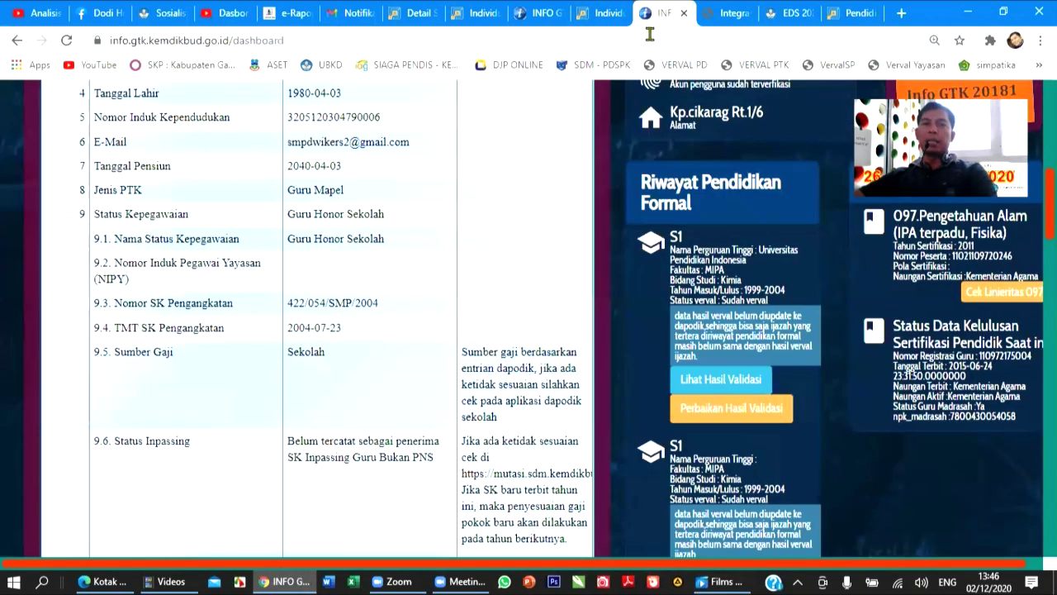
pyautogui.click(731, 13)
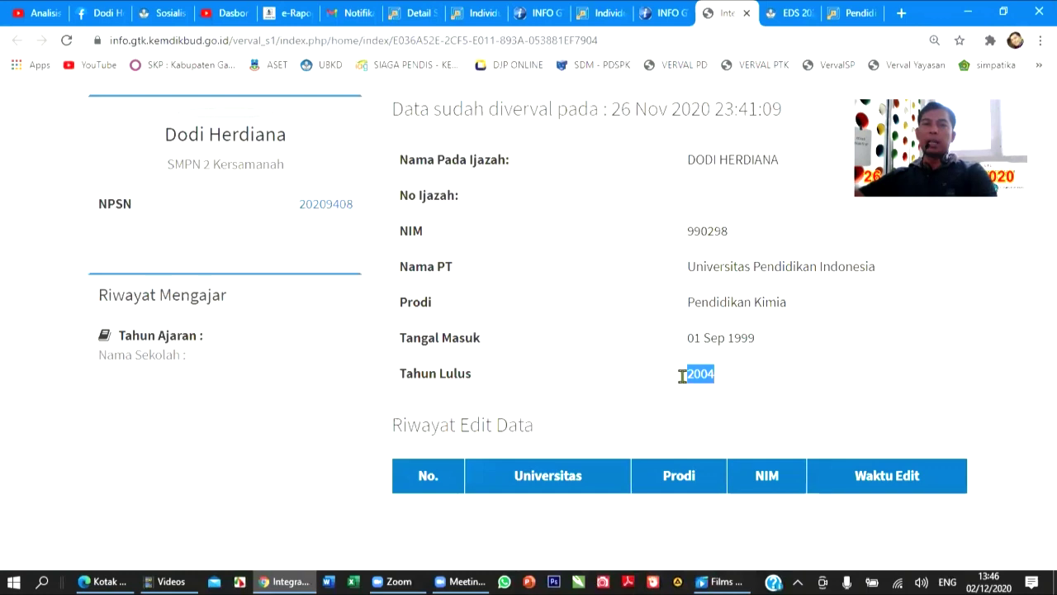
pyautogui.click(738, 380)
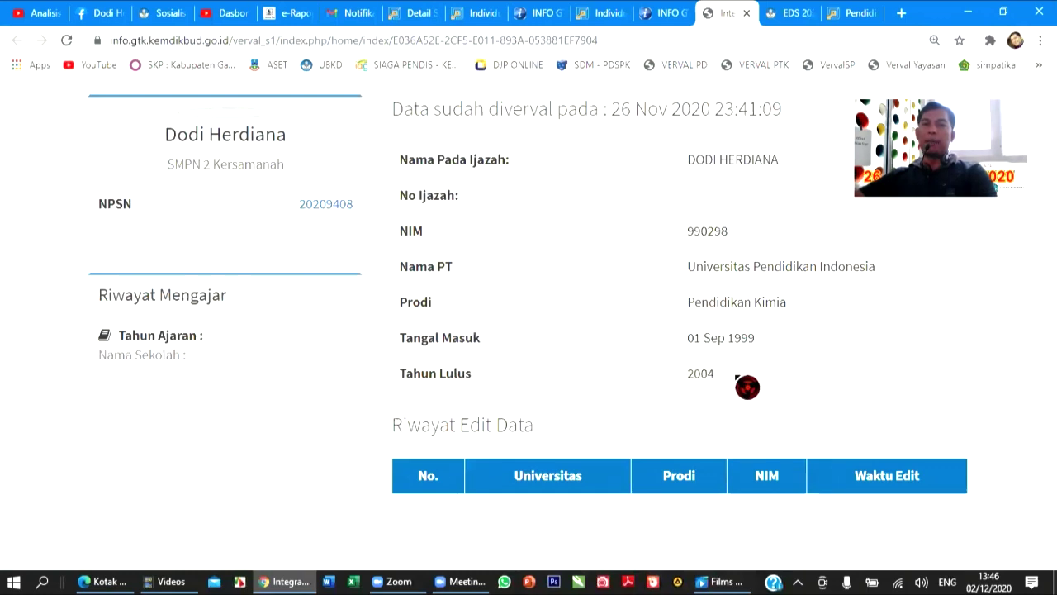
pyautogui.moveTo(717, 378); pyautogui.dragTo(673, 388)
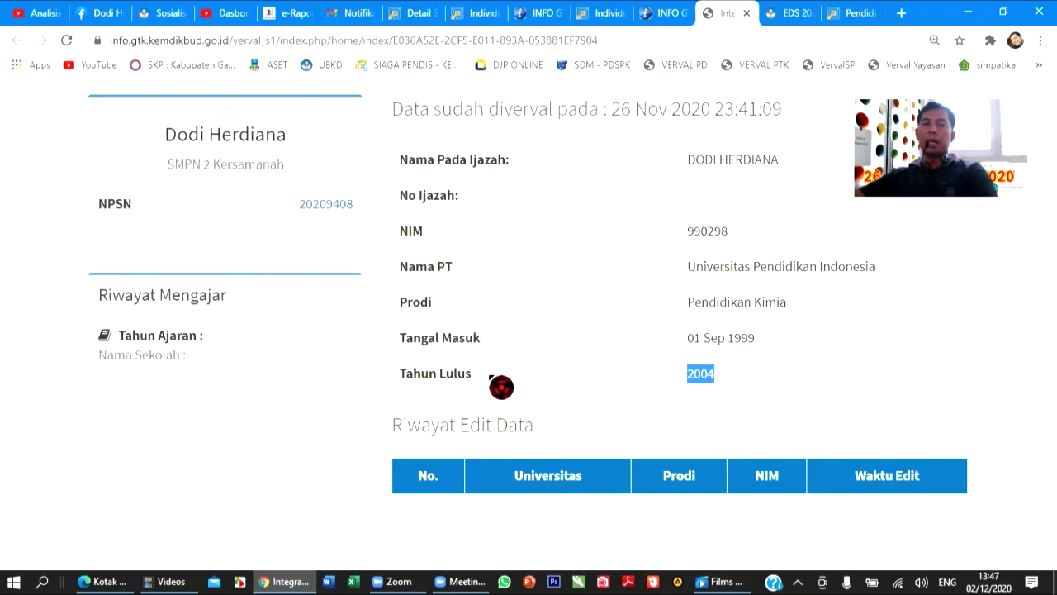
pyautogui.moveTo(757, 383); pyautogui.dragTo(681, 385)
pyautogui.click(790, 388)
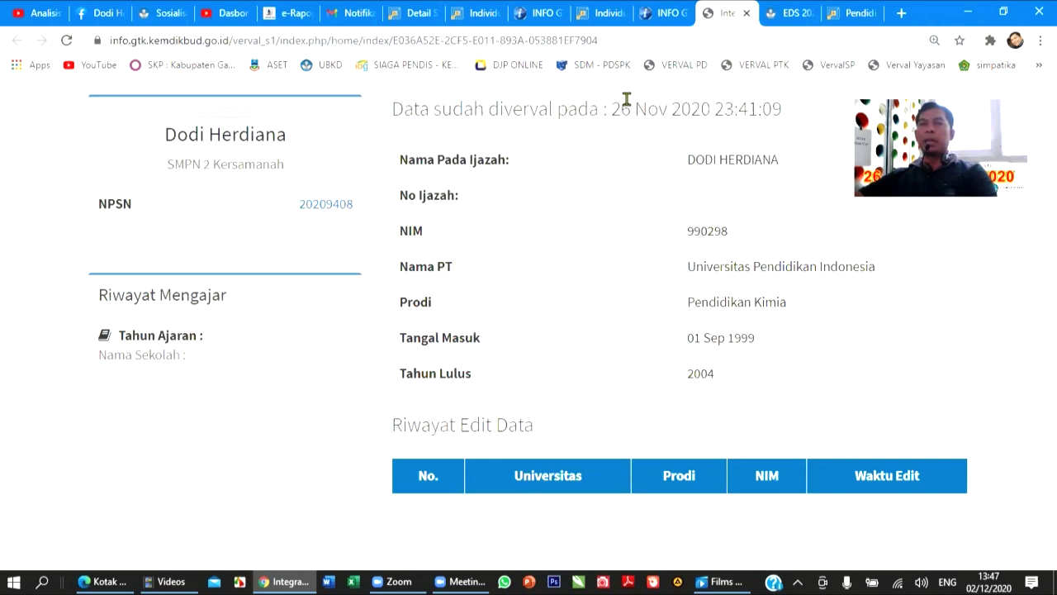
# Return to the Info GTK dashboard and review both S1 entries and their validation notes under Riwayat Pendidikan Formal.
pyautogui.click(659, 18)
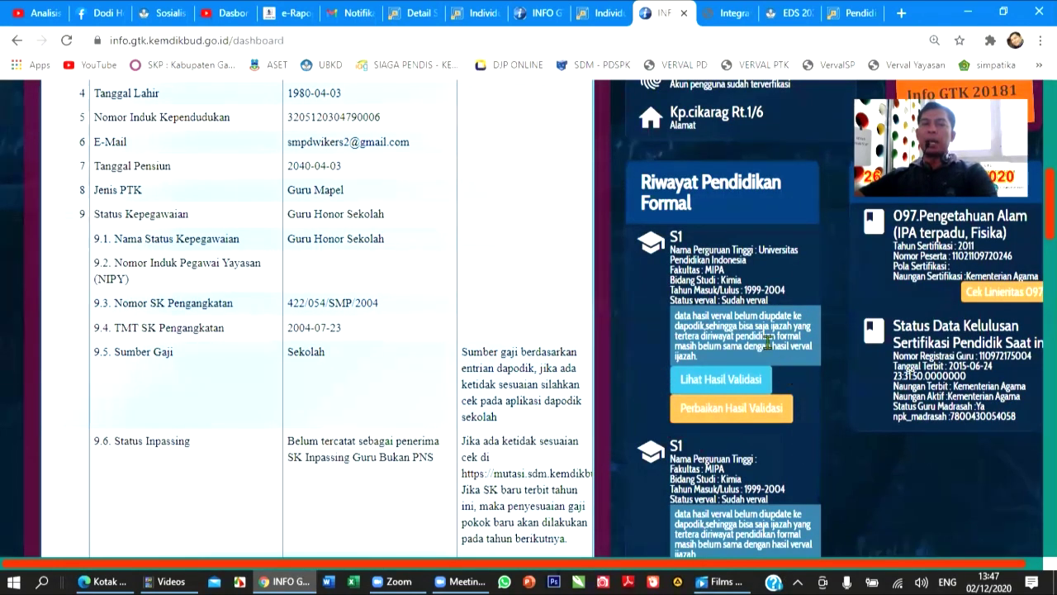
pyautogui.scroll(-1, 768, 343)
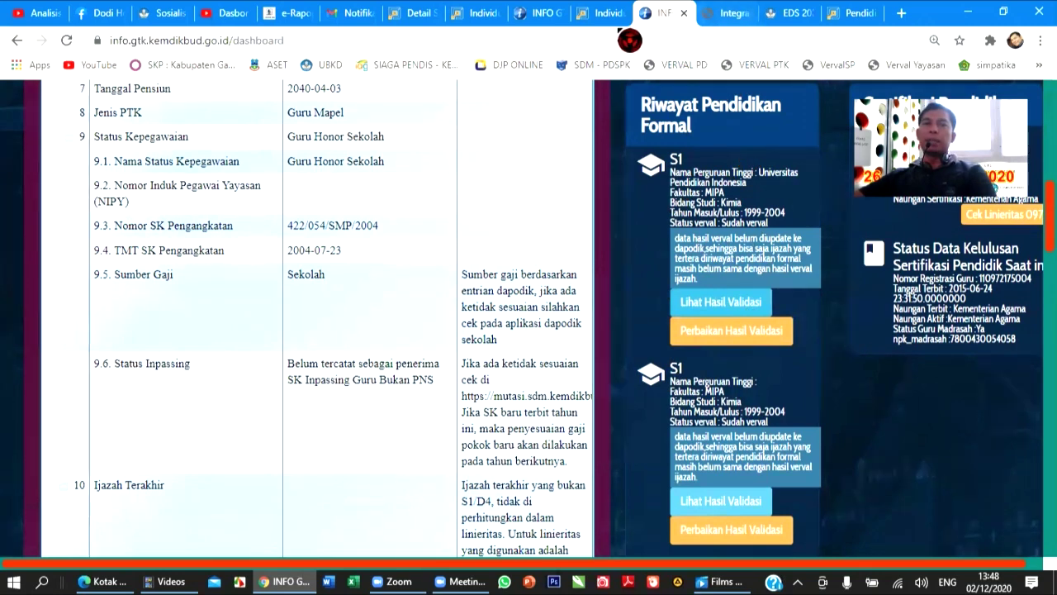
# View the diploma validation result page and return to the S1 entries on the Info GTK dashboard.
pyautogui.click(603, 12)
pyautogui.click(665, 12)
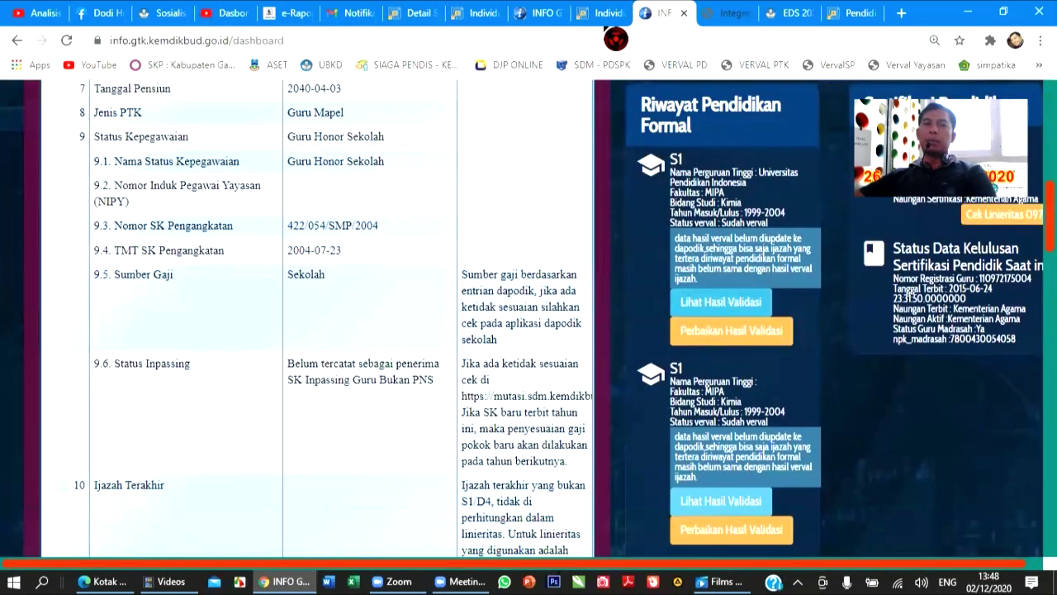
pyautogui.click(722, 12)
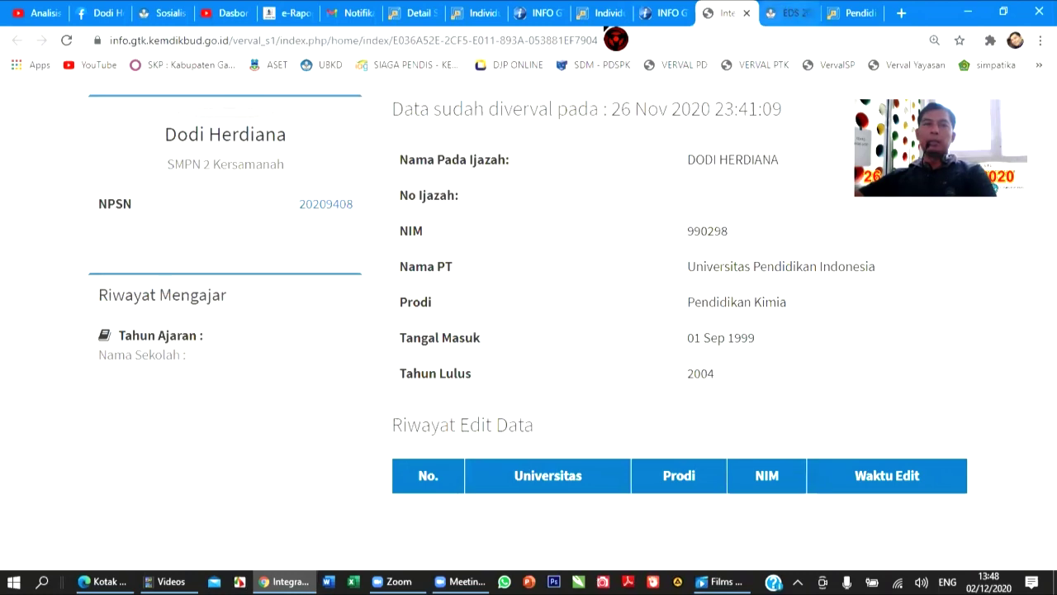
pyautogui.click(665, 12)
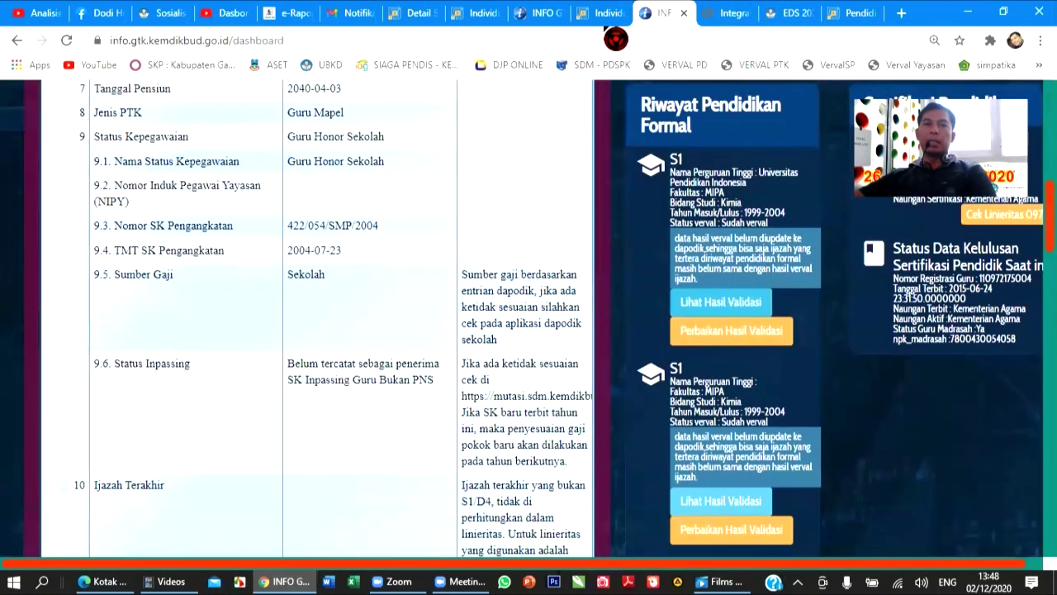
# Review the Info GTK dashboard from the Profile section down to both S1 entries under Riwayat Pendidikan Formal.
pyautogui.scroll(10, 826, 251)
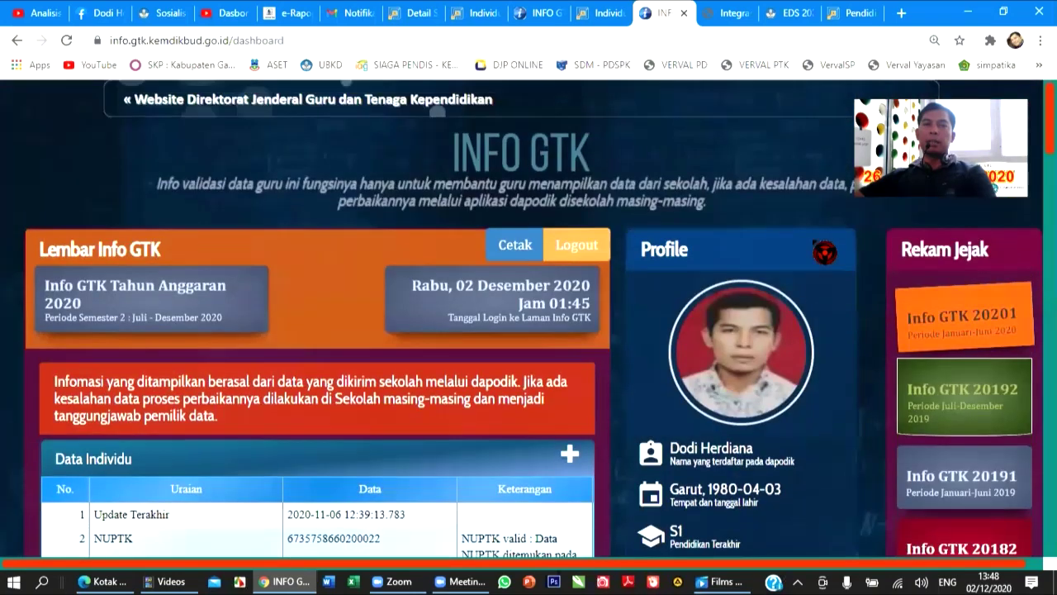
pyautogui.scroll(-2, 824, 252)
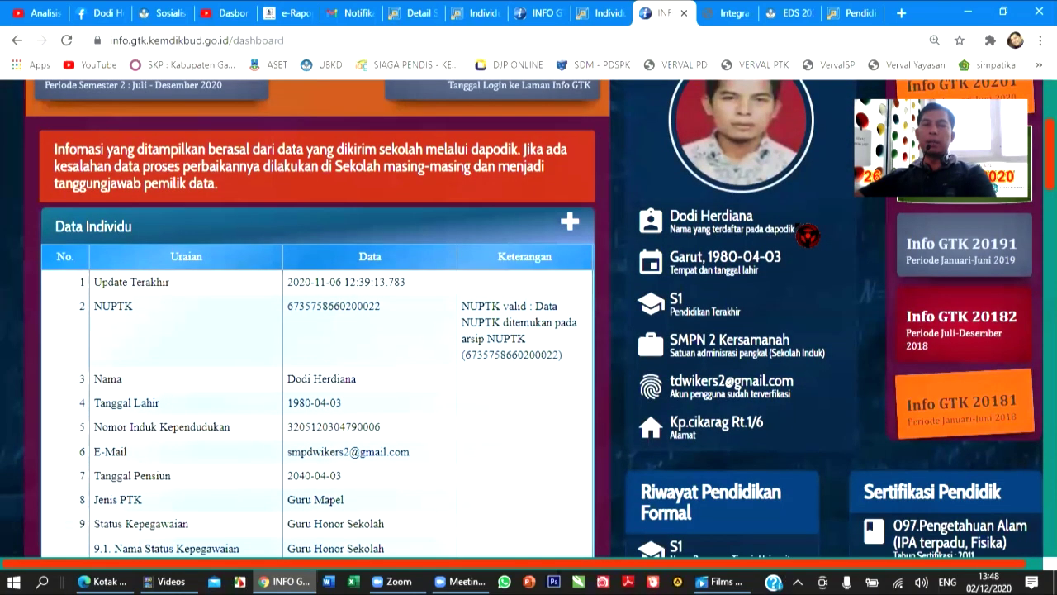
pyautogui.scroll(-1, 807, 236)
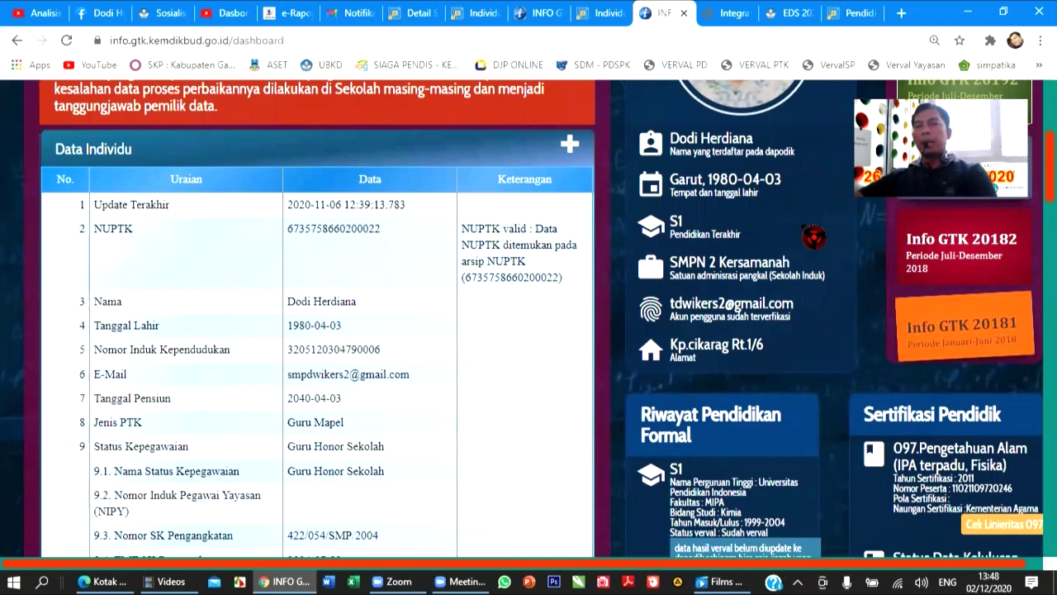
pyautogui.scroll(-4, 813, 237)
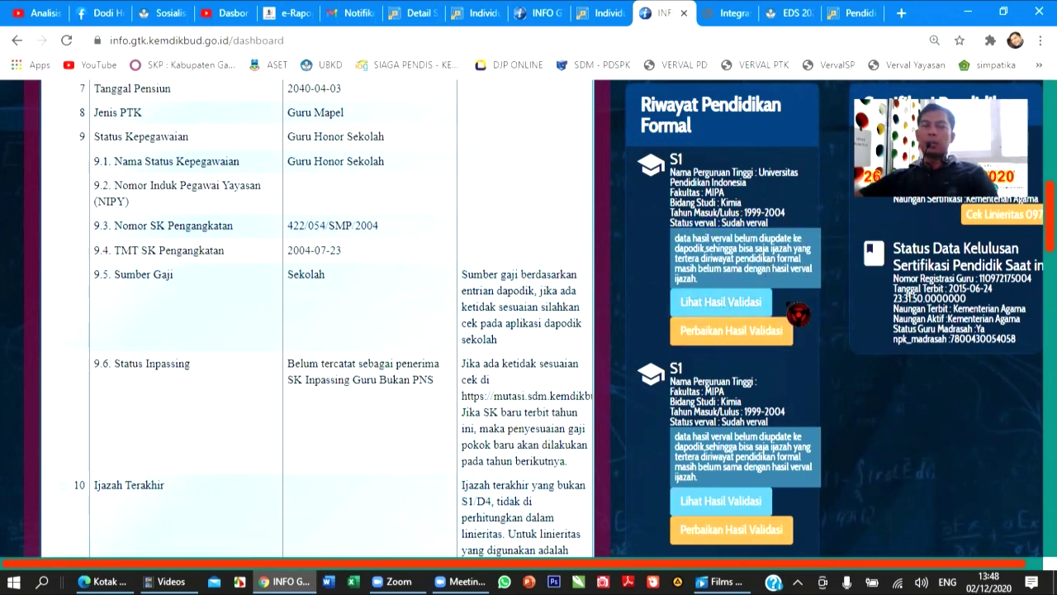
# Highlight Tahun Lulus on the diploma validation result and compare it with the earlier result in the paused "kesalahan ijazah" video.
pyautogui.click(730, 13)
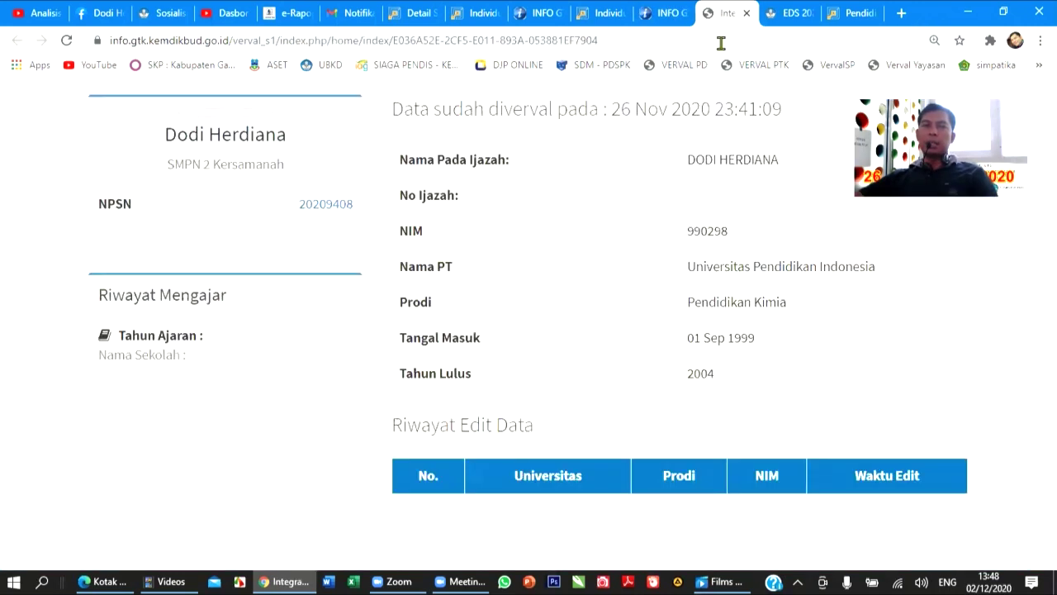
pyautogui.doubleClick(693, 376)
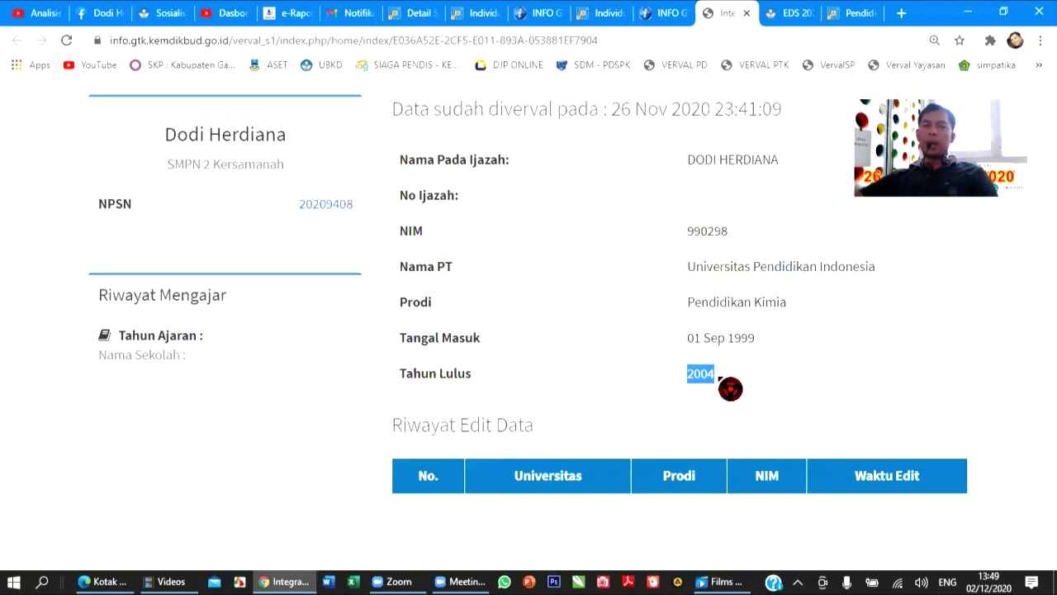
pyautogui.click(726, 580)
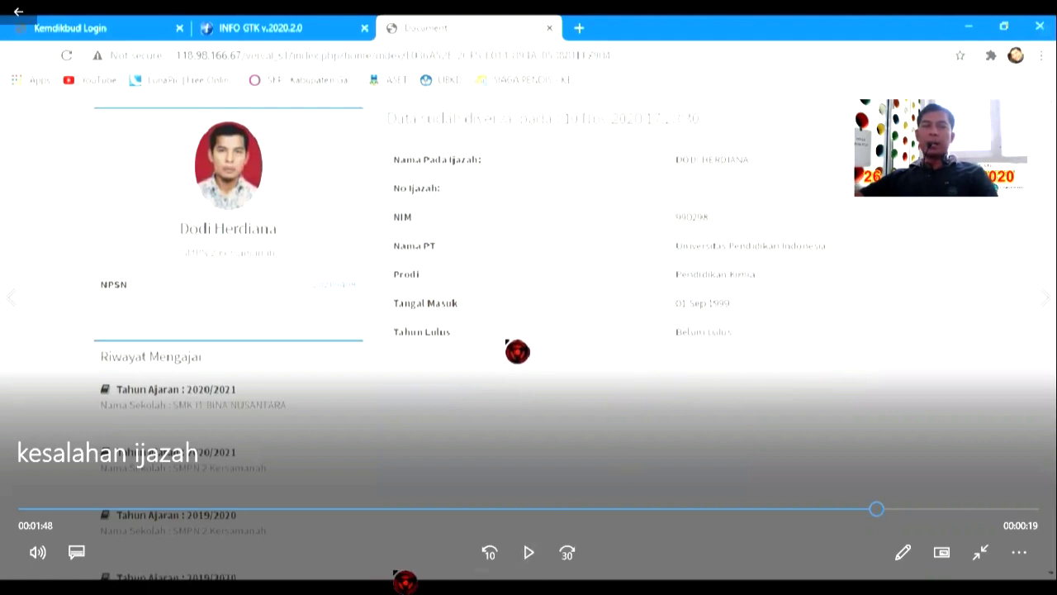
pyautogui.moveTo(413, 588)
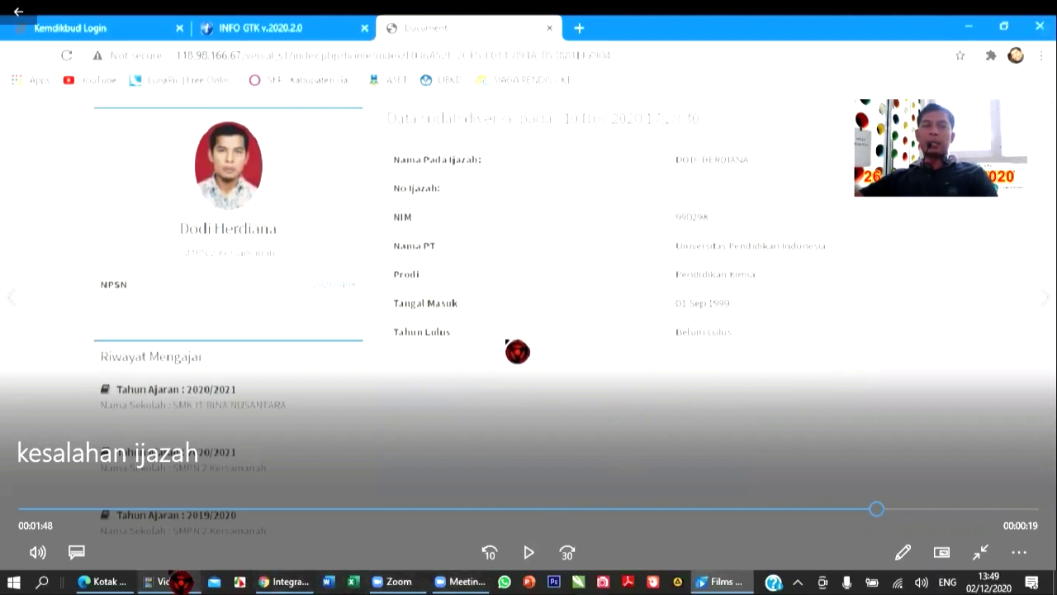
pyautogui.click(285, 581)
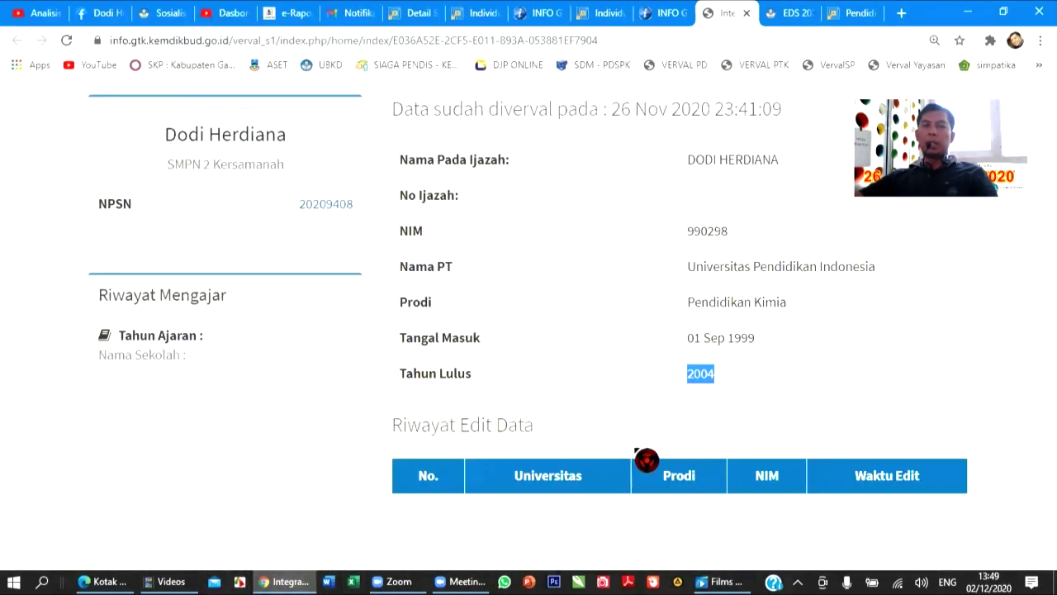
pyautogui.click(698, 370)
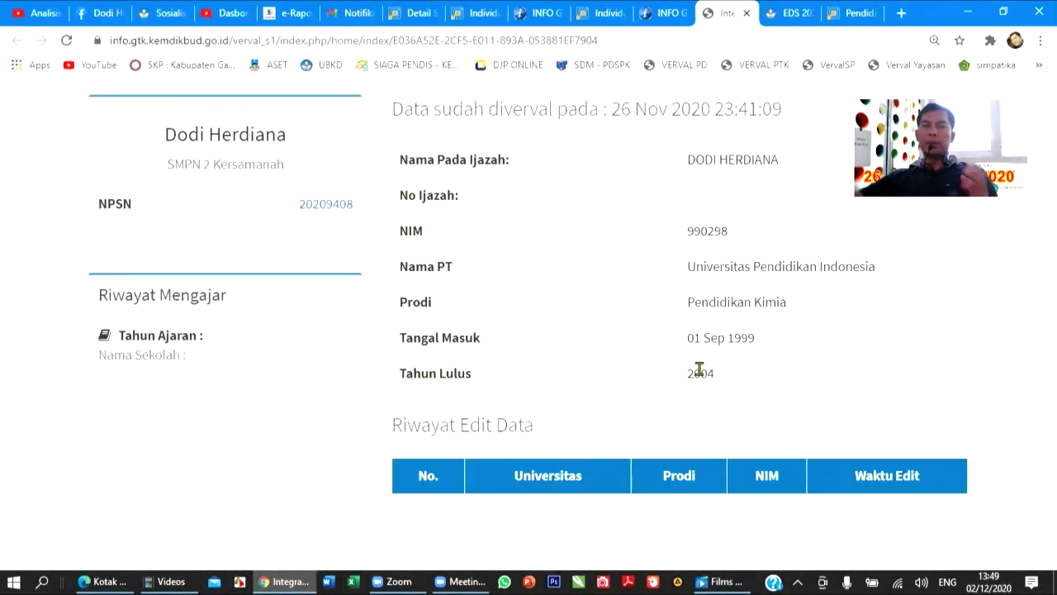